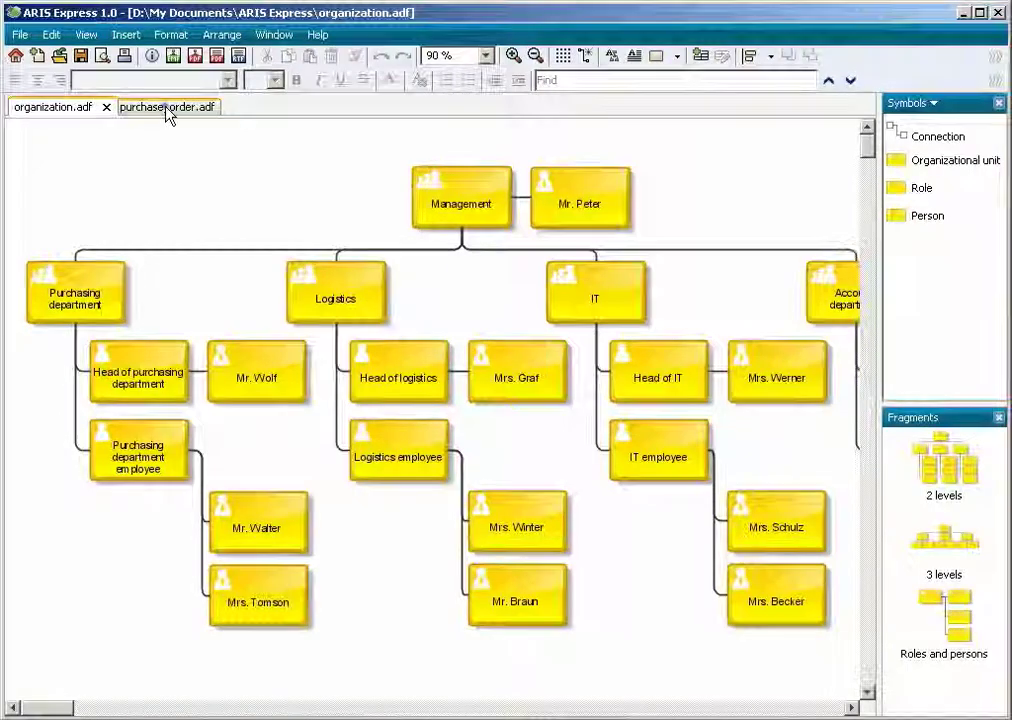
Step: In purchase_order.adf, save the start event, the "Open online shop Web site" activity and the Customer role as a fragment named "1 Start"
{"action": "left_click", "coordinate": [167, 107]}
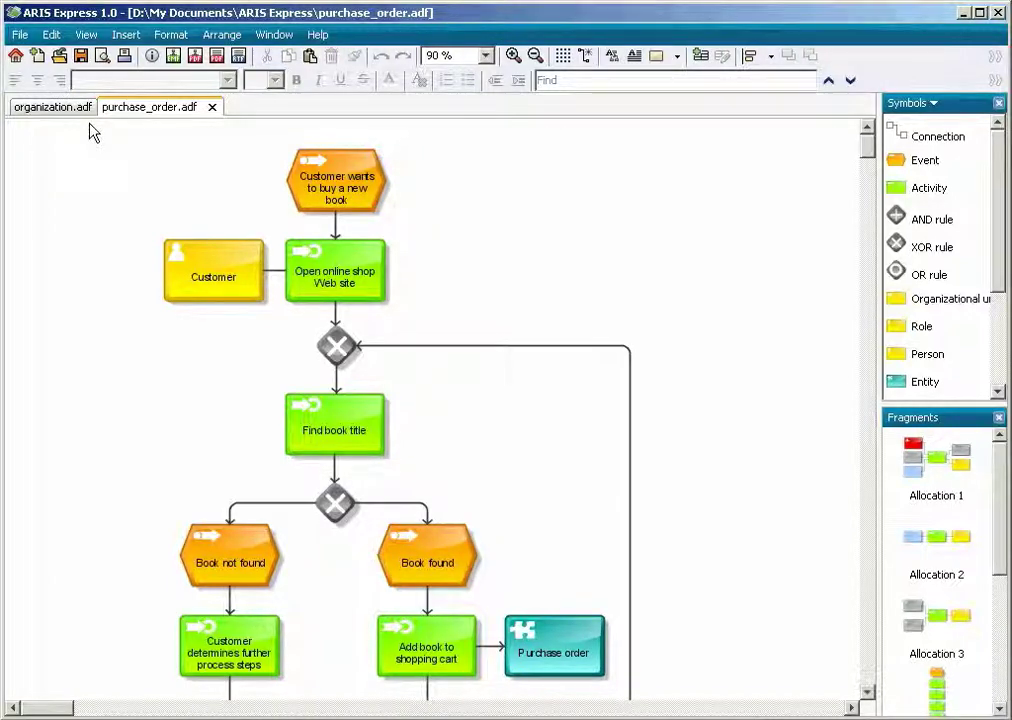
{"action": "left_click_drag", "start_coordinate": [89, 123], "coordinate": [400, 327]}
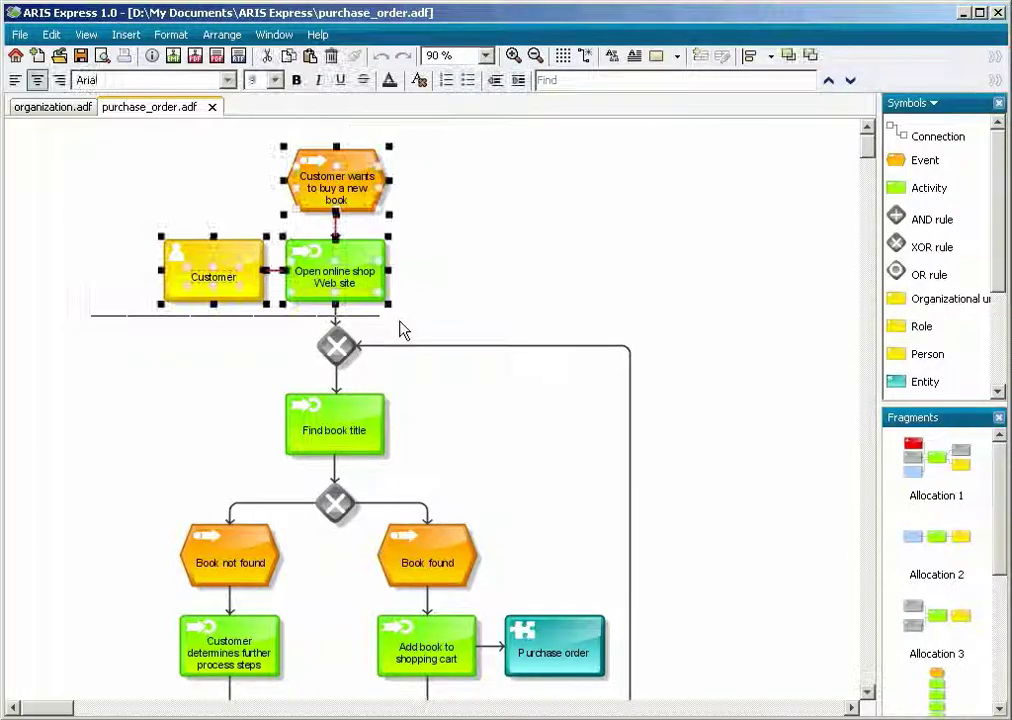
{"action": "right_click", "coordinate": [338, 200]}
{"action": "left_click", "coordinate": [447, 336]}
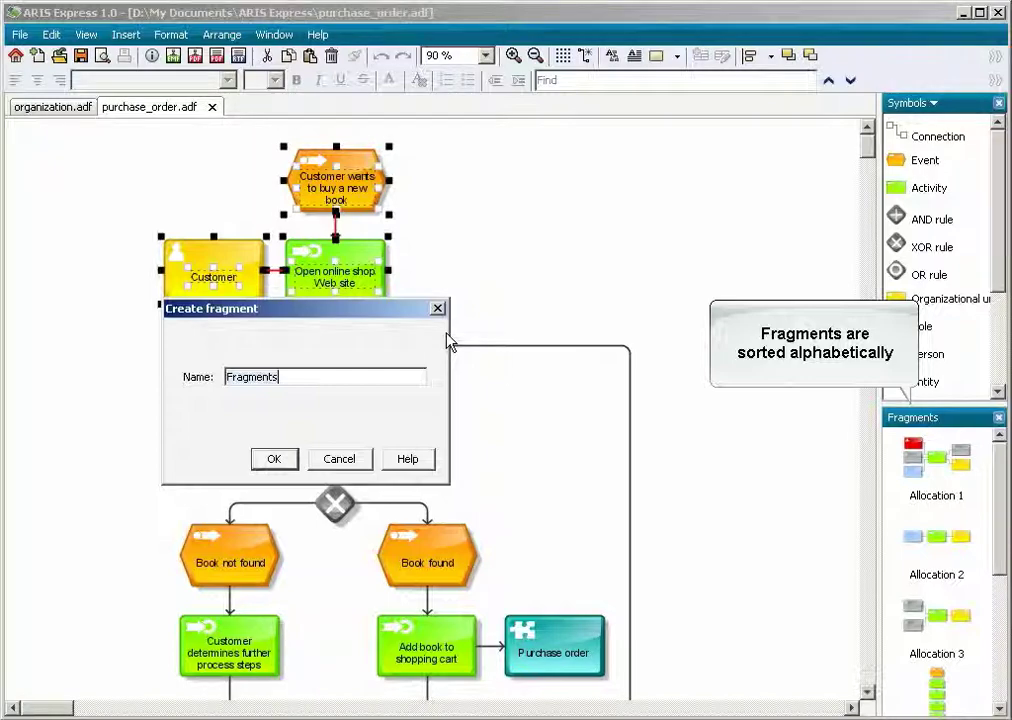
{"action": "type", "text": "1"}
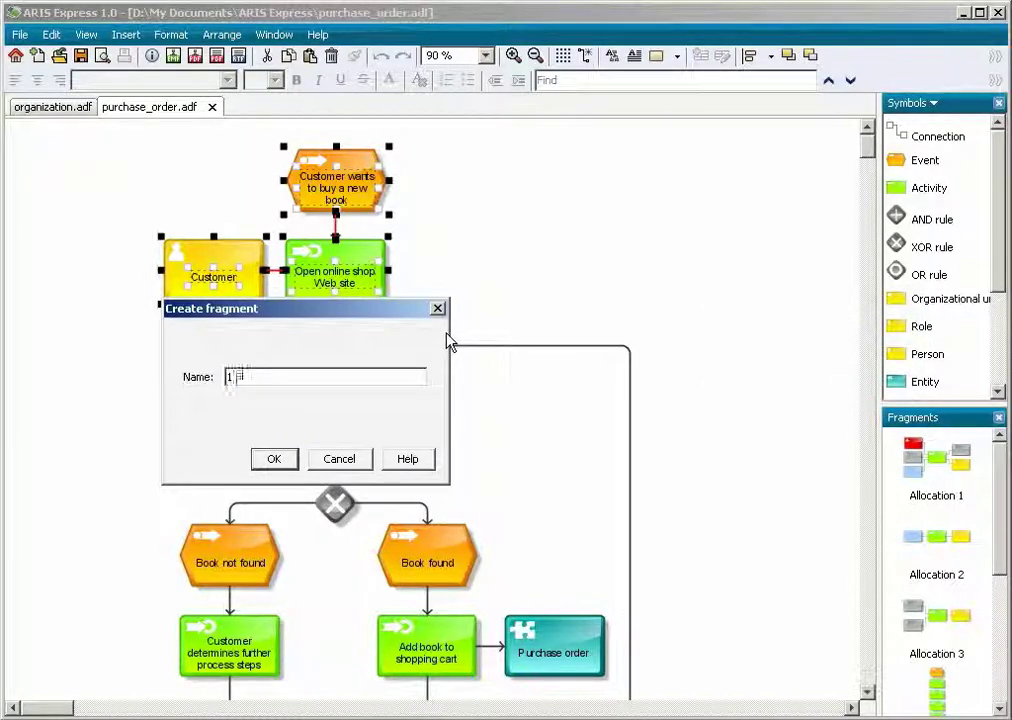
{"action": "type", "text": " Start"}
{"action": "left_click", "coordinate": [274, 458]}
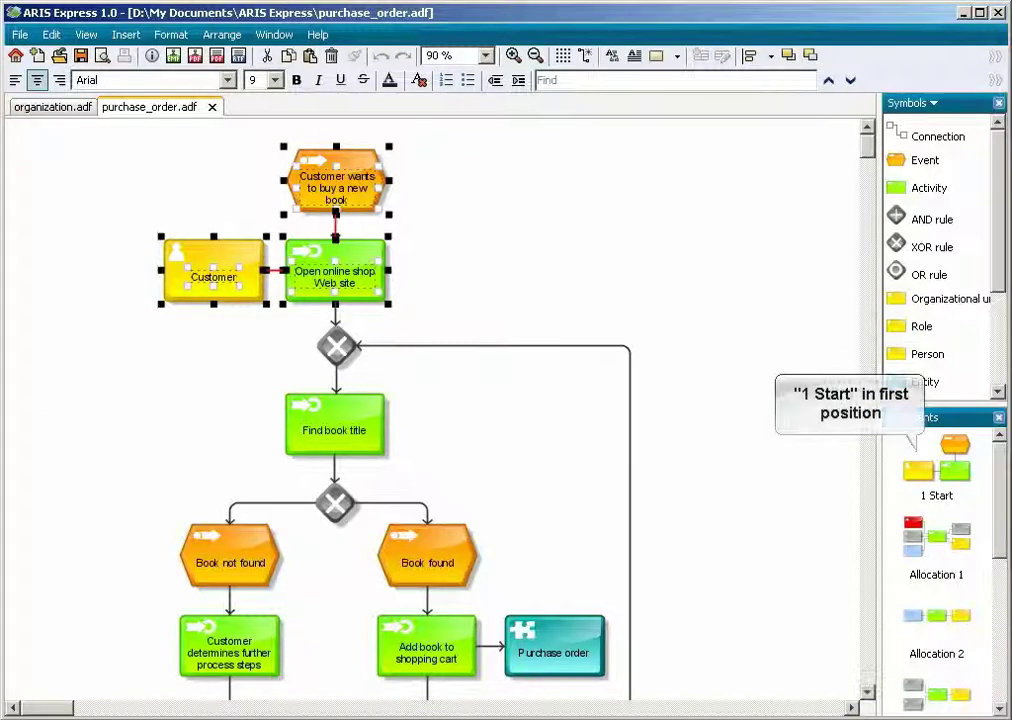
Step: Save the "Select payment method" activity, its XOR rule and the two payment events as a fragment named "2 XOR"
{"action": "left_click", "coordinate": [867, 692]}
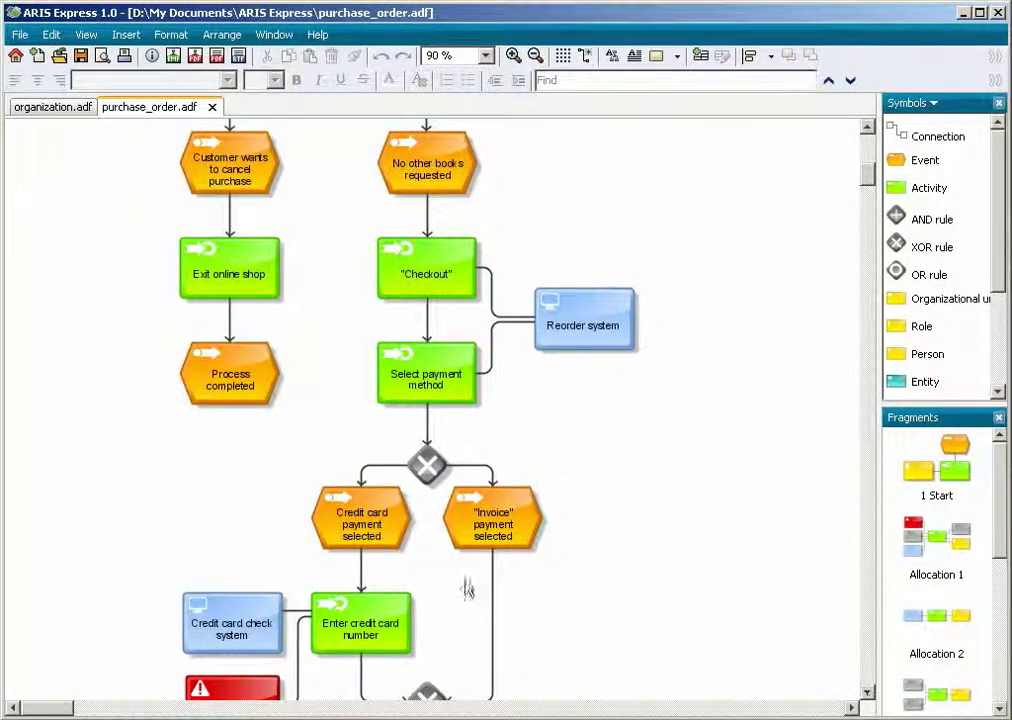
{"action": "left_click_drag", "start_coordinate": [301, 339], "coordinate": [569, 582]}
{"action": "right_click", "coordinate": [423, 466]}
{"action": "left_click", "coordinate": [501, 603]}
{"action": "type", "text": "2 "}
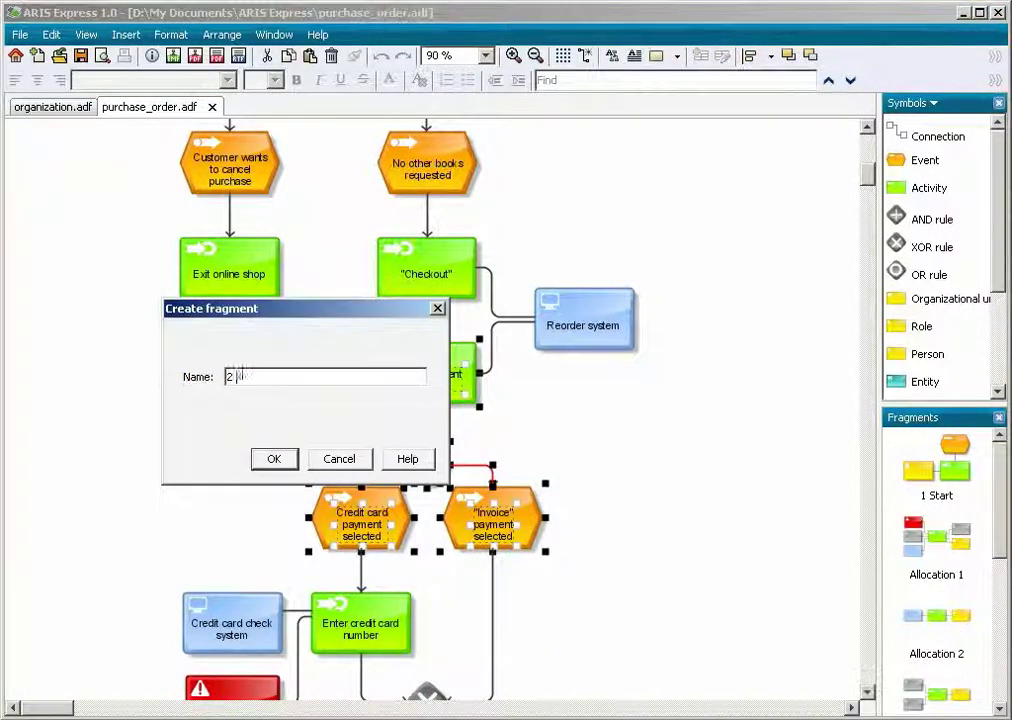
{"action": "type", "text": "XOR"}
{"action": "left_click", "coordinate": [274, 460]}
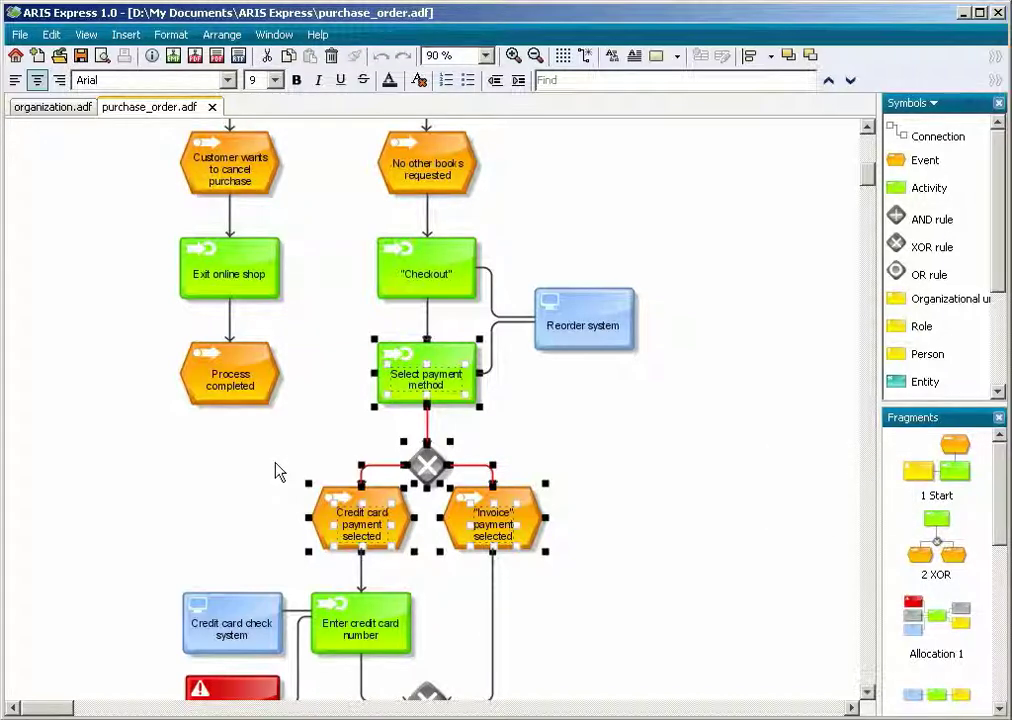
Step: Create a new Business process model and place the "1 Start" fragment near the upper middle of the canvas
{"action": "left_click", "coordinate": [15, 55]}
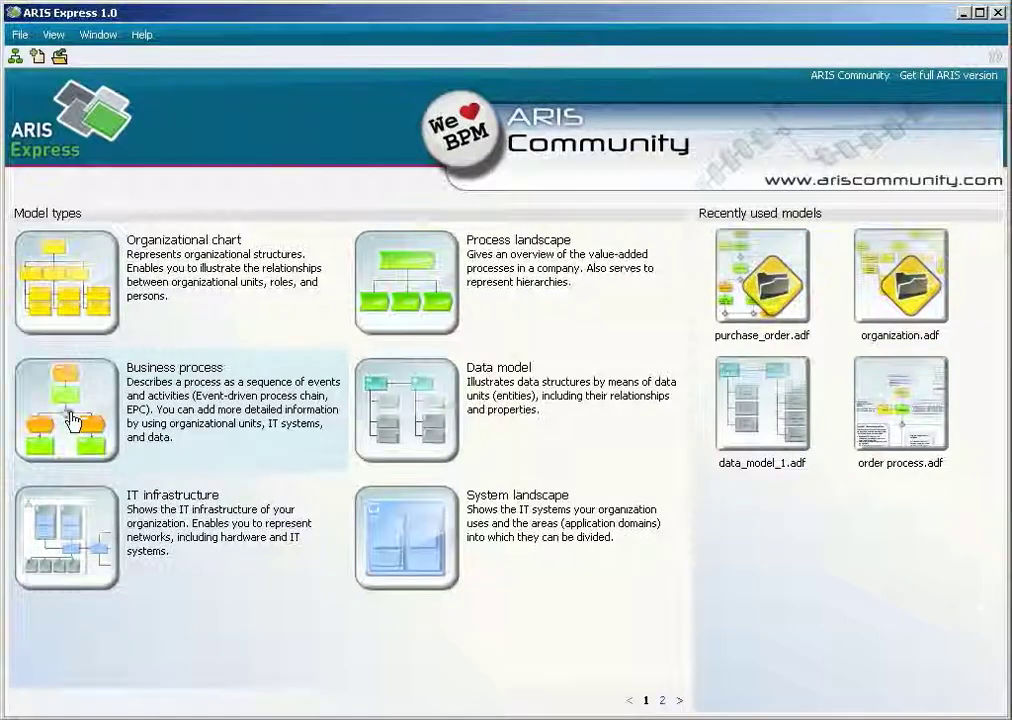
{"action": "left_click", "coordinate": [68, 417]}
{"action": "left_click_drag", "start_coordinate": [934, 458], "coordinate": [385, 249]}
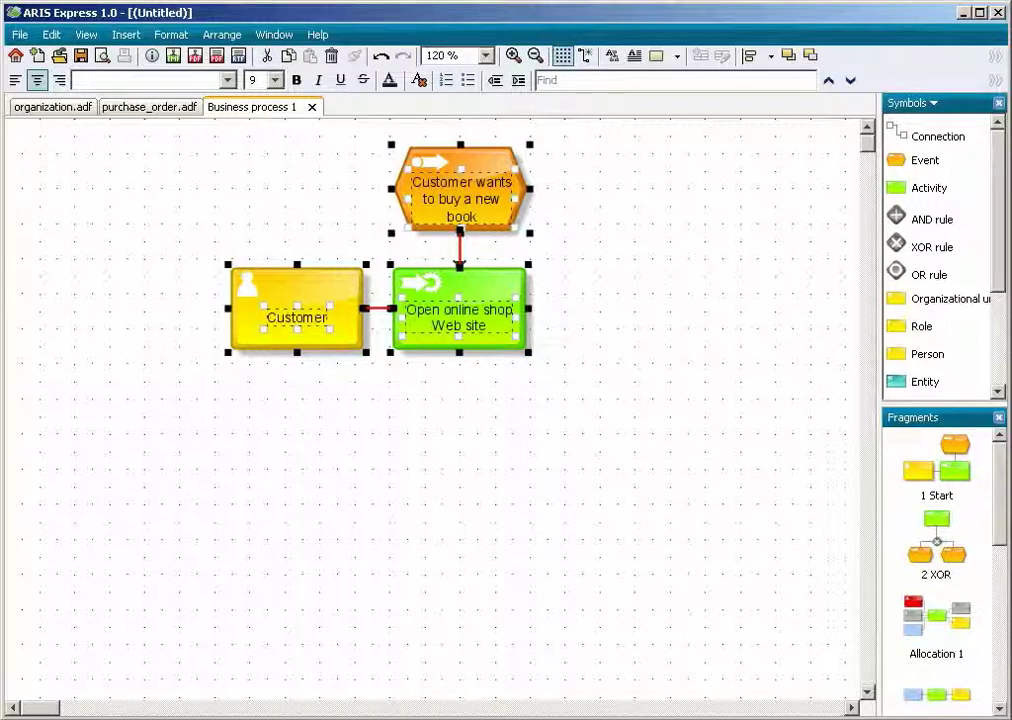
Step: Rename the event to "Order received", the activity to "Accept order" and the role to "Accounting"
{"action": "double_click", "coordinate": [449, 190]}
{"action": "type", "text": "Order received"}
{"action": "double_click", "coordinate": [450, 308]}
{"action": "type", "text": "Accept order"}
{"action": "double_click", "coordinate": [298, 316]}
{"action": "type", "text": "Accounting"}
{"action": "key", "text": "Return"}
{"action": "left_click", "coordinate": [443, 129]}
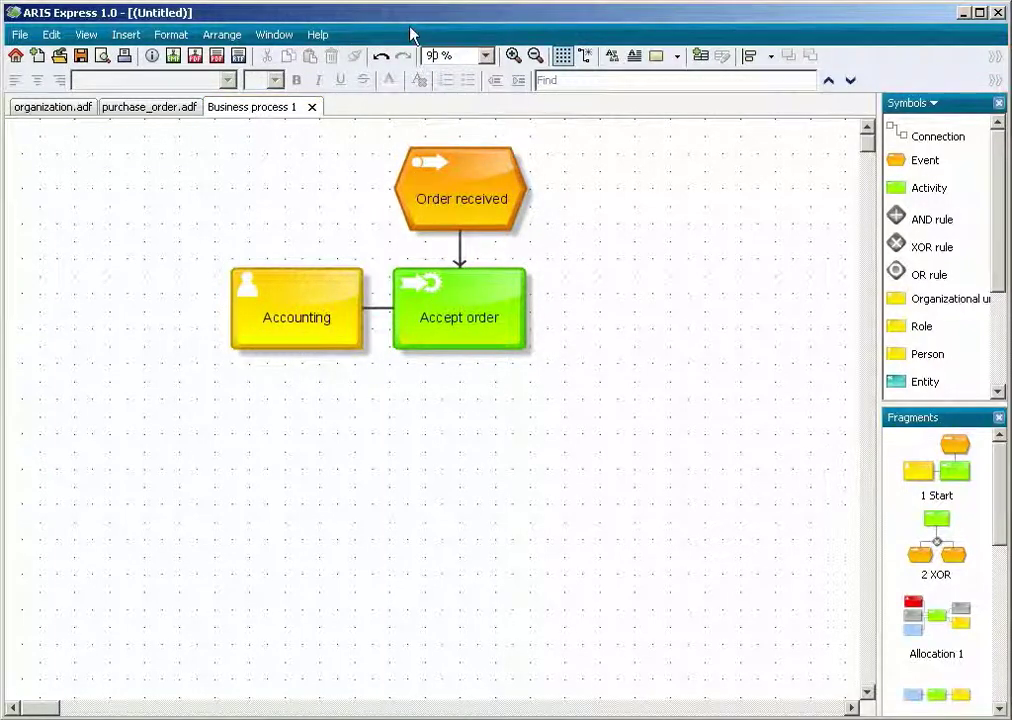
Step: Place the "2 XOR" fragment below "Accept order" and rename its activity to "[Activity with two possible outcomes]"
{"action": "key", "text": "ctrl+minus"}
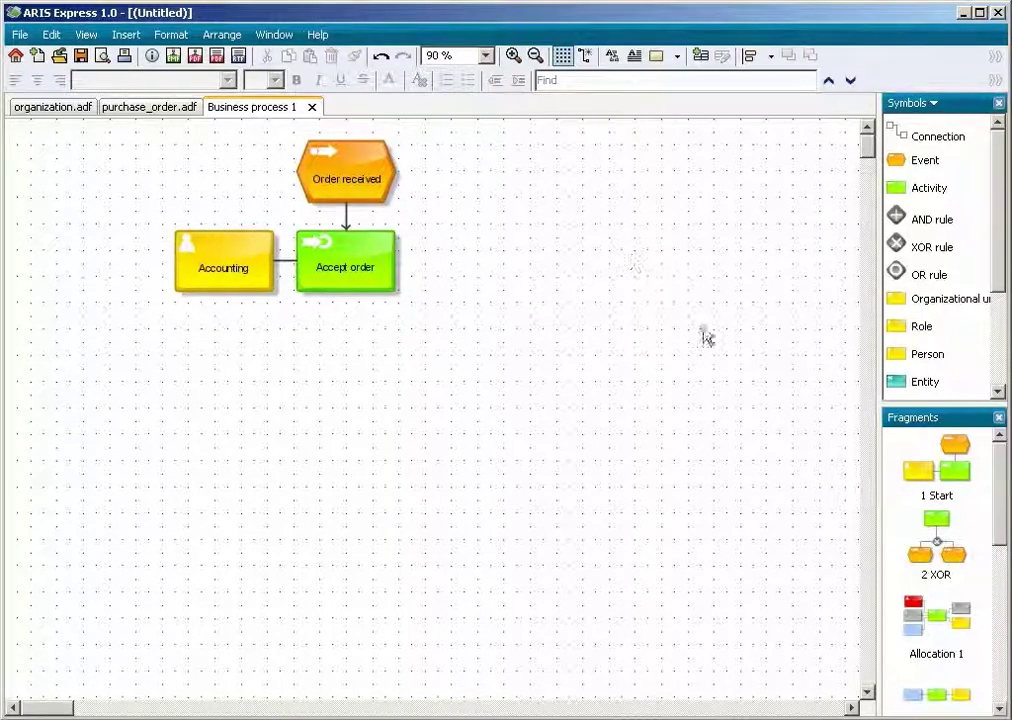
{"action": "left_click_drag", "start_coordinate": [940, 545], "coordinate": [349, 442]}
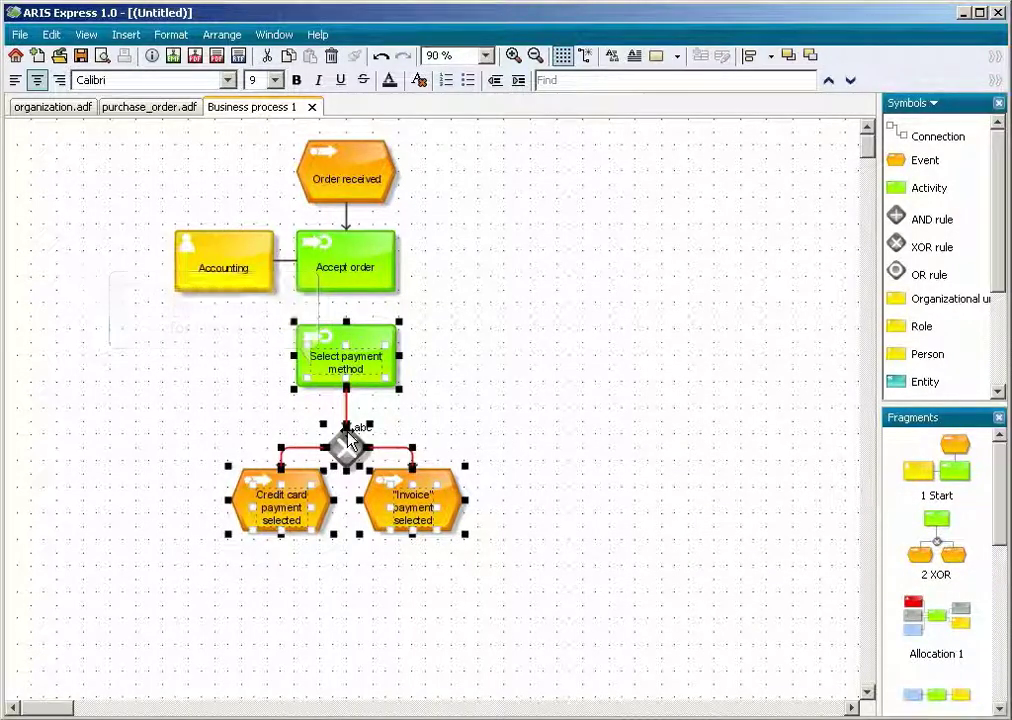
{"action": "double_click", "coordinate": [345, 362]}
{"action": "type", "text": "[Activi"}
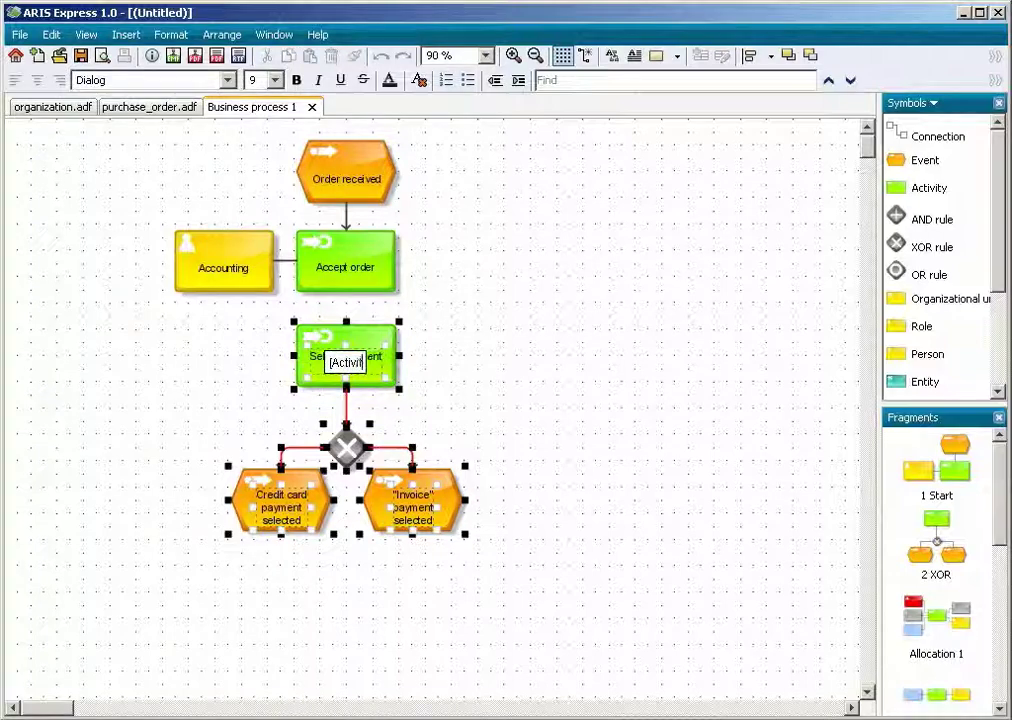
{"action": "type", "text": "ty with two possible outcomes]"}
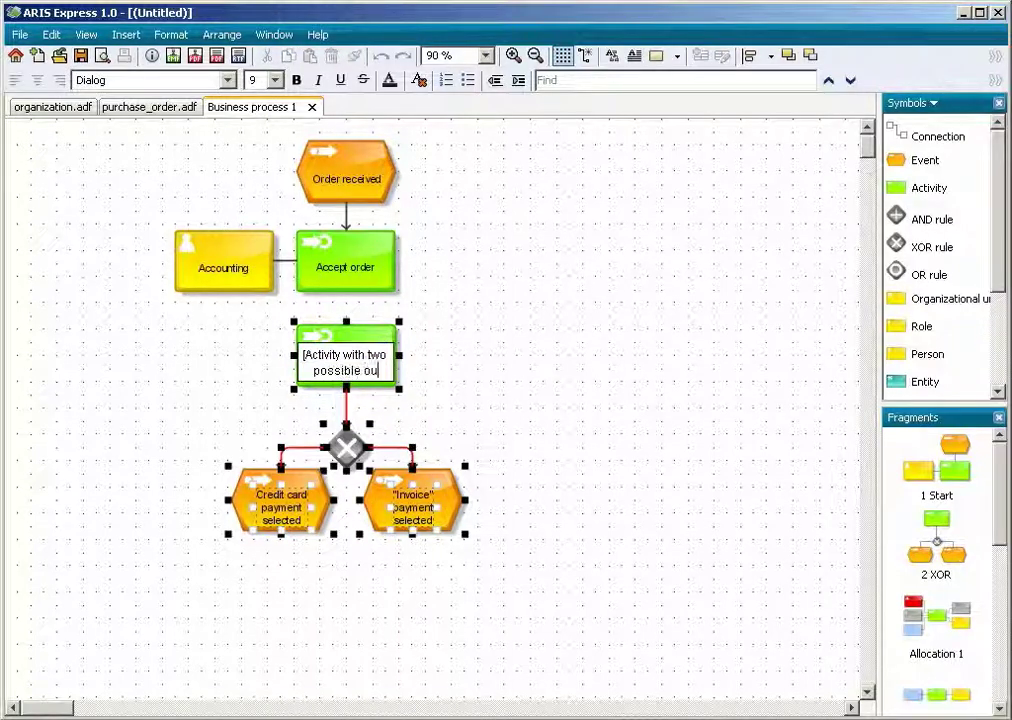
Step: Rename the two events below the XOR rule to "[Outcome 1]" and "[Outcome 2]"
{"action": "left_click", "coordinate": [284, 508]}
{"action": "type", "text": "[Outcome 1]"}
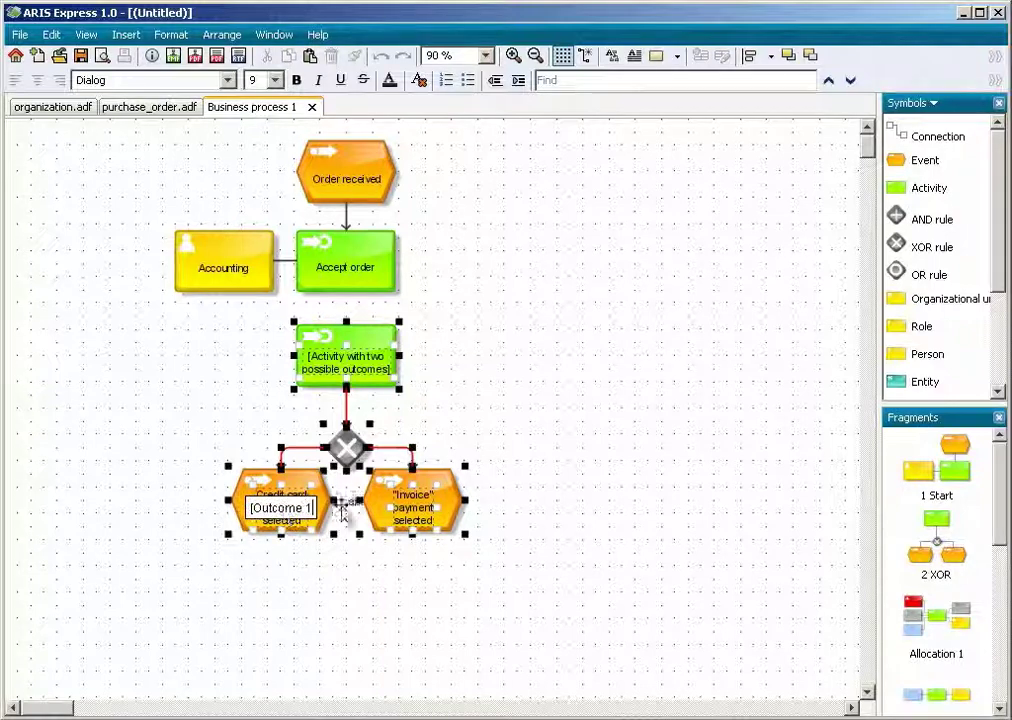
{"action": "left_click", "coordinate": [416, 508]}
{"action": "type", "text": "[Outcome 2]"}
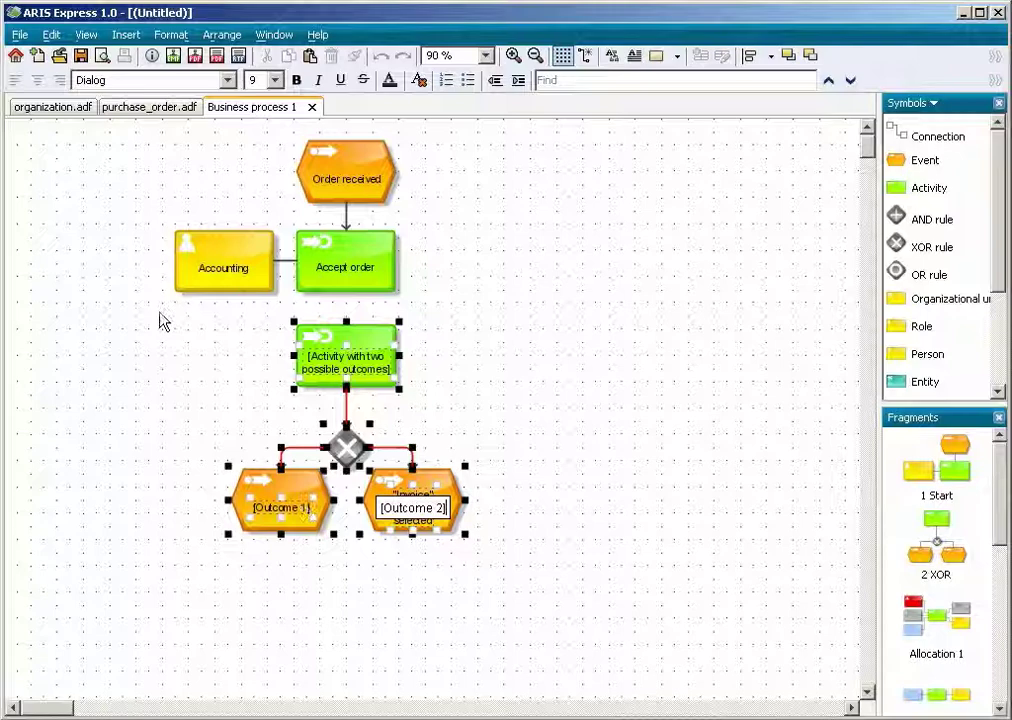
{"action": "left_click", "coordinate": [160, 320]}
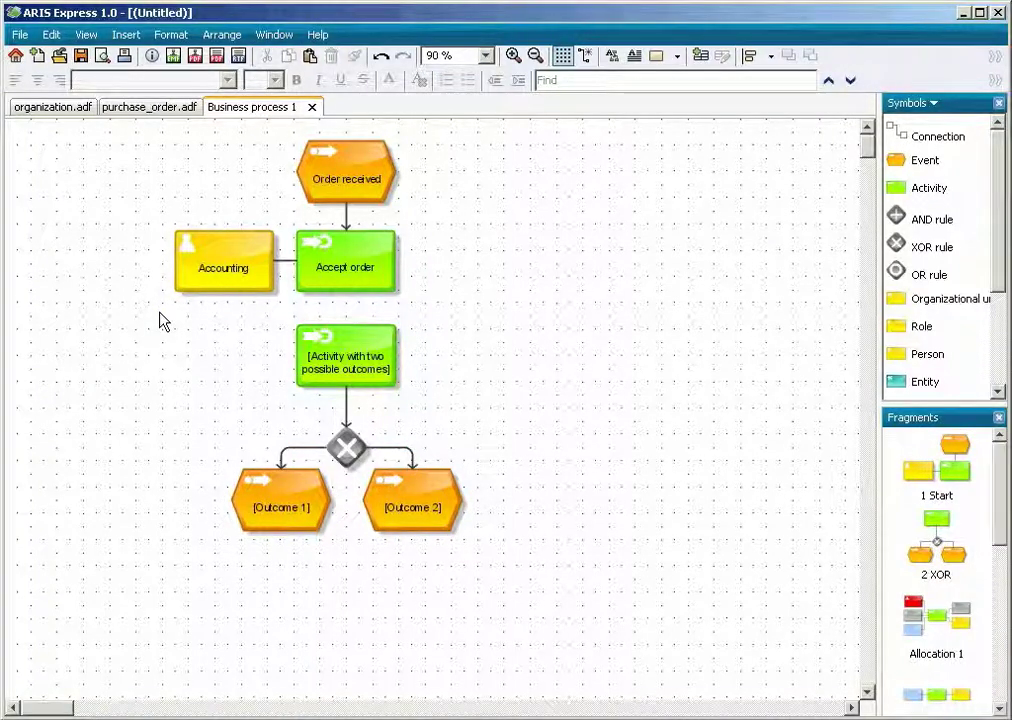
Step: Save the two-outcome activity, its XOR rule and both outcome events as a fragment named "3 XOR"
{"action": "left_click_drag", "start_coordinate": [160, 314], "coordinate": [426, 520]}
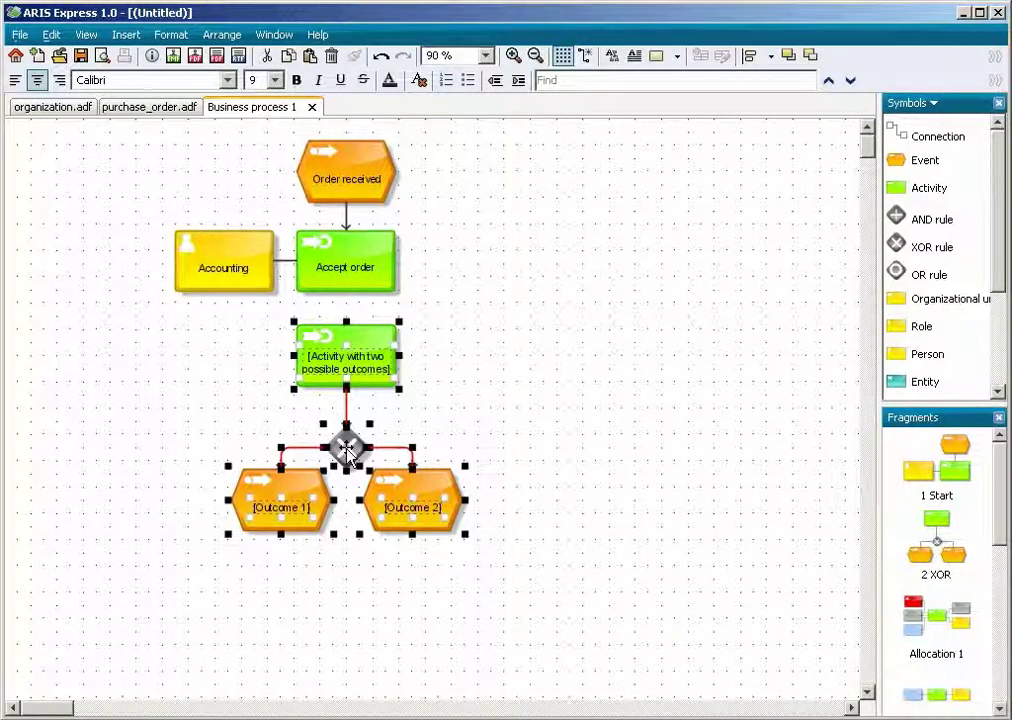
{"action": "right_click", "coordinate": [344, 446]}
{"action": "left_click", "coordinate": [463, 581]}
{"action": "type", "text": "3 XOR"}
{"action": "left_click", "coordinate": [276, 462]}
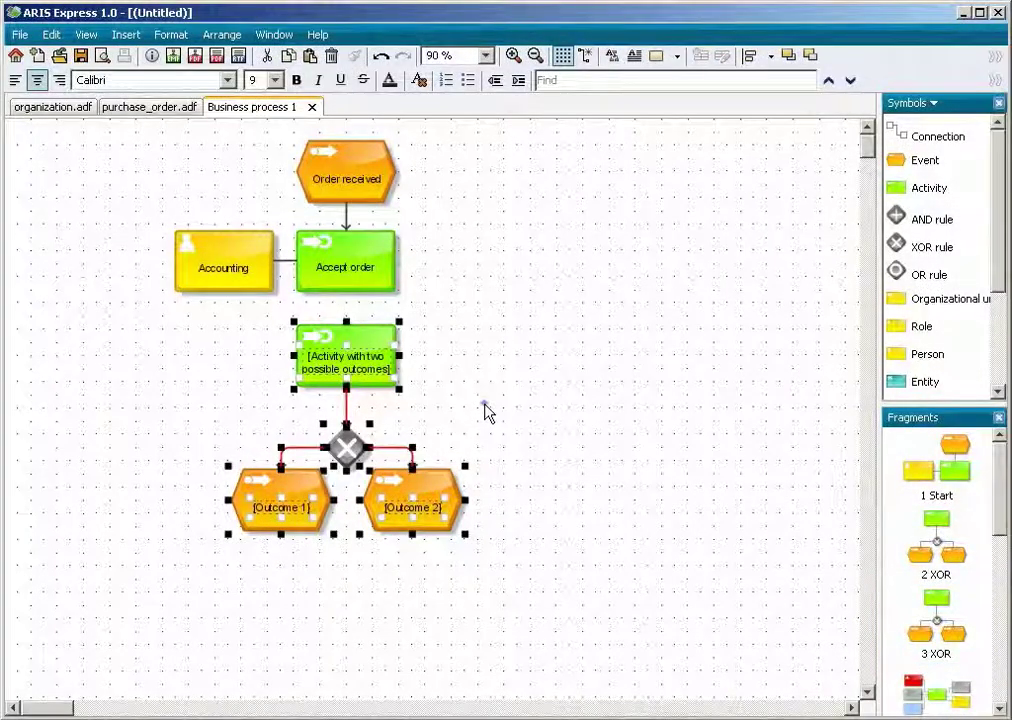
{"action": "left_click", "coordinate": [484, 411]}
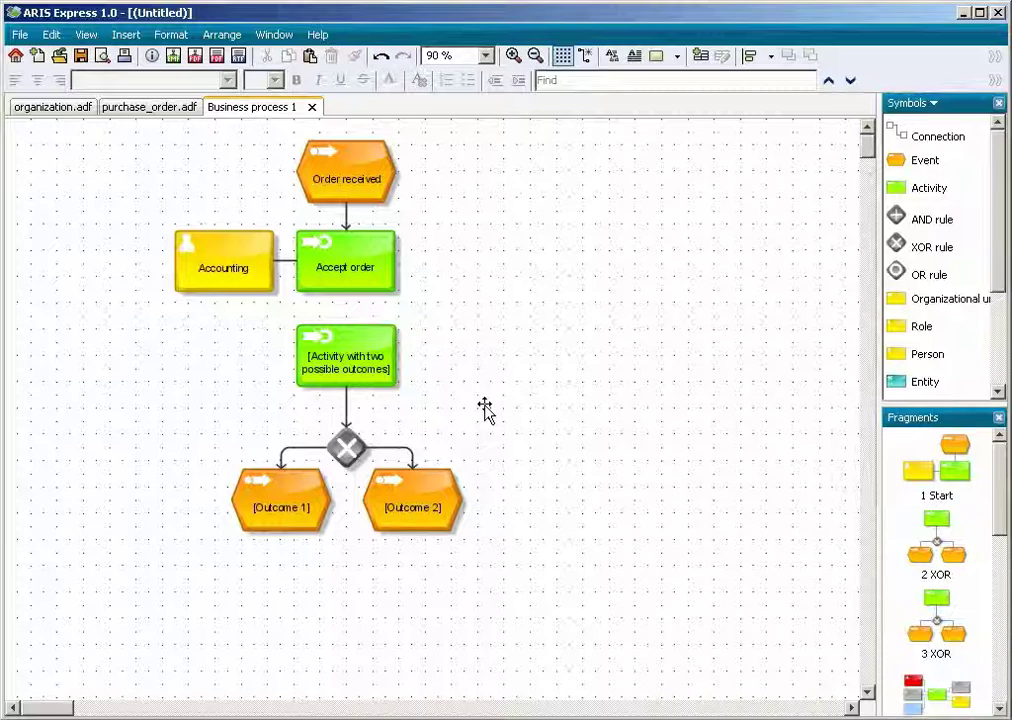
Step: Connect "Accept order" to the activity below it and rename that activity to "Check stock data"
{"action": "left_click", "coordinate": [346, 253]}
{"action": "left_click_drag", "start_coordinate": [255, 320], "coordinate": [350, 360]}
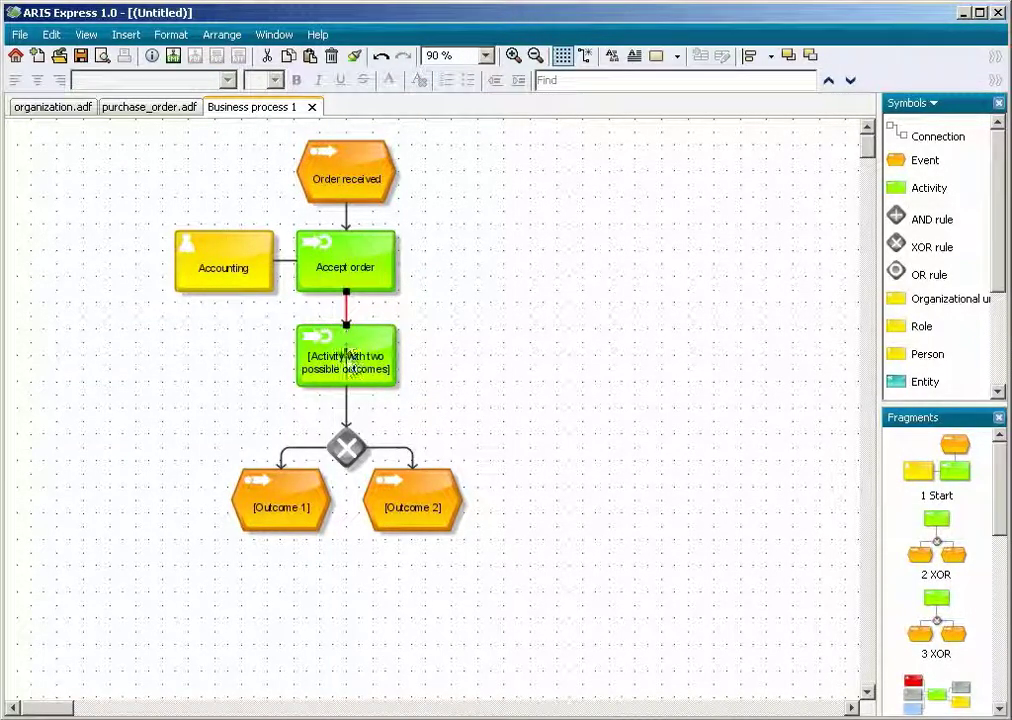
{"action": "left_click", "coordinate": [350, 360]}
{"action": "left_click", "coordinate": [350, 362]}
{"action": "type", "text": "Check stock data"}
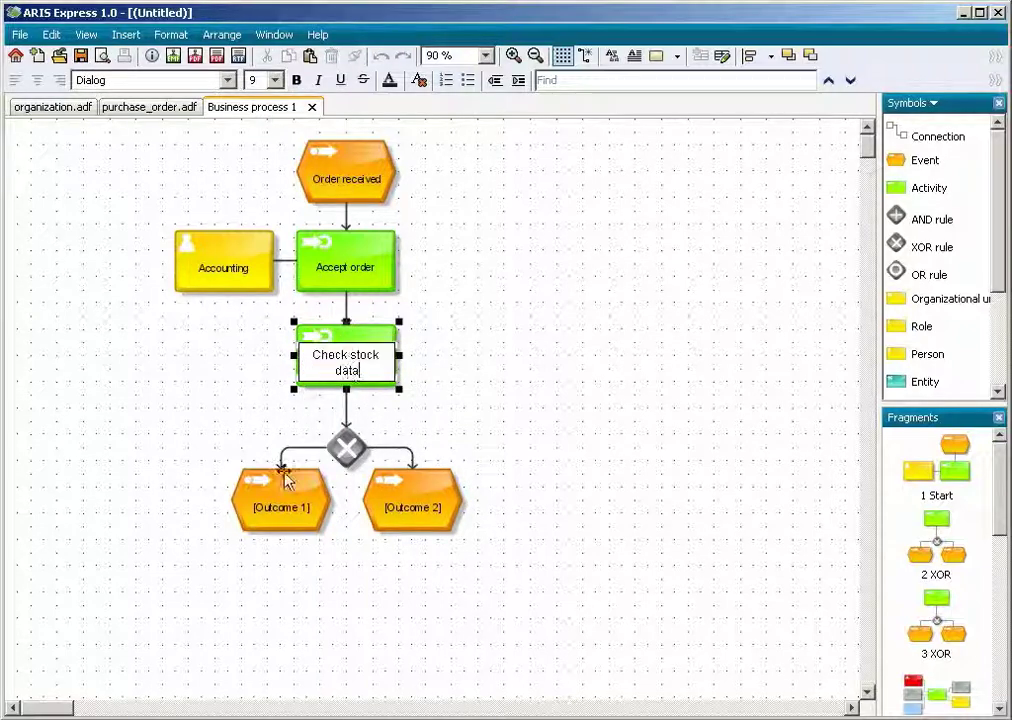
Step: Rename the "[Outcome 1]" event to "Item in stock" and the "[Outcome 2]" event to "Item out of stock"
{"action": "left_click", "coordinate": [282, 505]}
{"action": "left_click", "coordinate": [282, 507]}
{"action": "type", "text": "Item in stock"}
{"action": "left_click", "coordinate": [428, 511]}
{"action": "left_click", "coordinate": [428, 511]}
{"action": "type", "text": "Item out of stock"}
{"action": "left_click", "coordinate": [457, 392]}
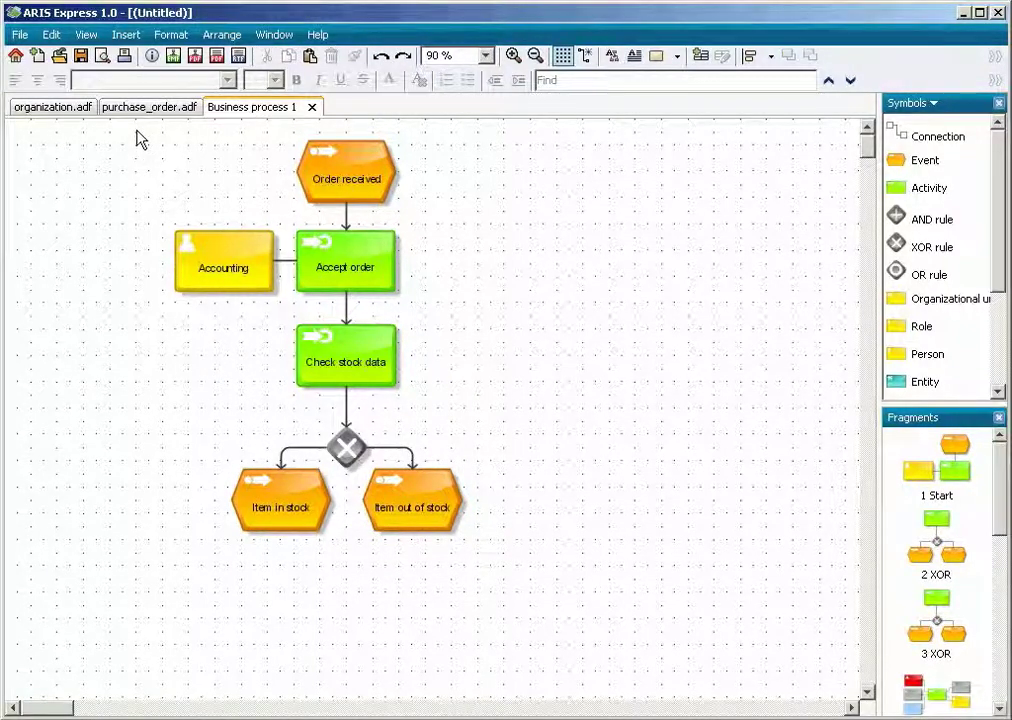
Step: Move the whole diagram up slightly and place the "3 XOR" fragment directly below the "Item out of stock" event
{"action": "left_click_drag", "start_coordinate": [137, 131], "coordinate": [507, 596]}
{"action": "left_click_drag", "start_coordinate": [350, 180], "coordinate": [352, 172]}
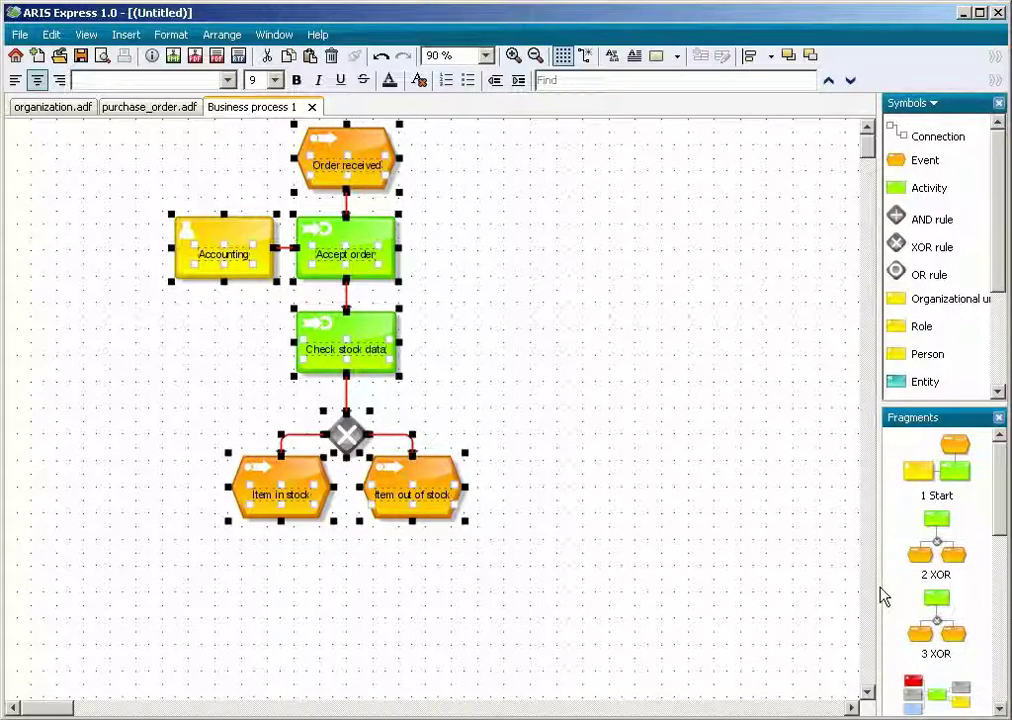
{"action": "left_click_drag", "start_coordinate": [926, 618], "coordinate": [411, 655]}
{"action": "left_click", "coordinate": [535, 55]}
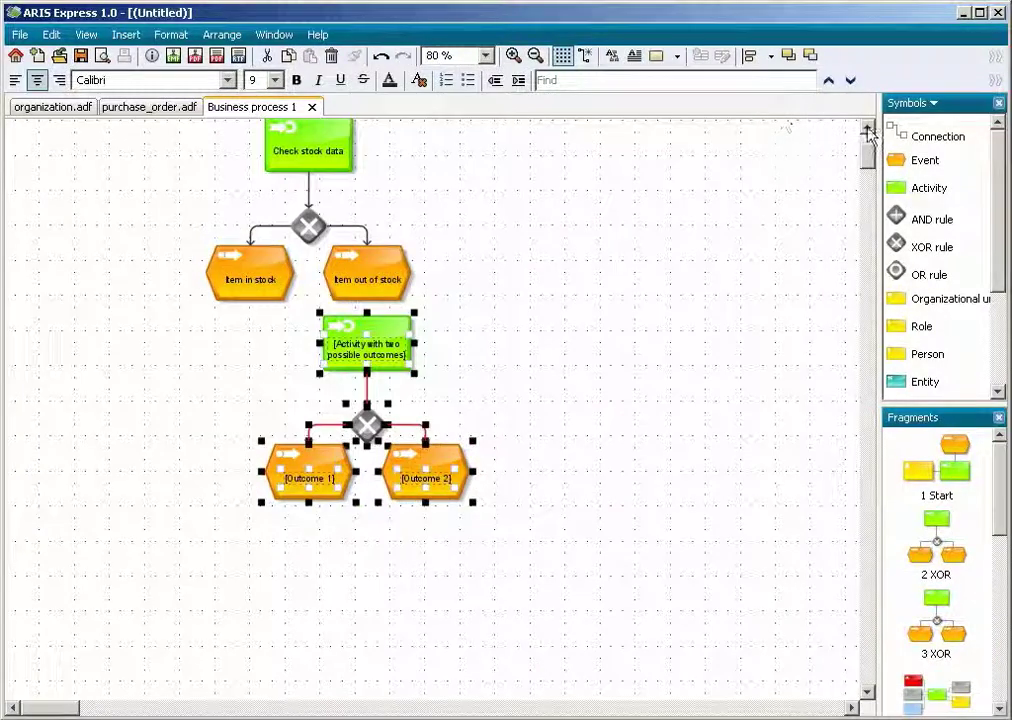
{"action": "scroll", "coordinate": [650, 140], "scroll_direction": "up", "scroll_amount": 3}
Step: Connect the "Item out of stock" event to the activity below it and rename that activity to "Procure item"
{"action": "left_click", "coordinate": [370, 445]}
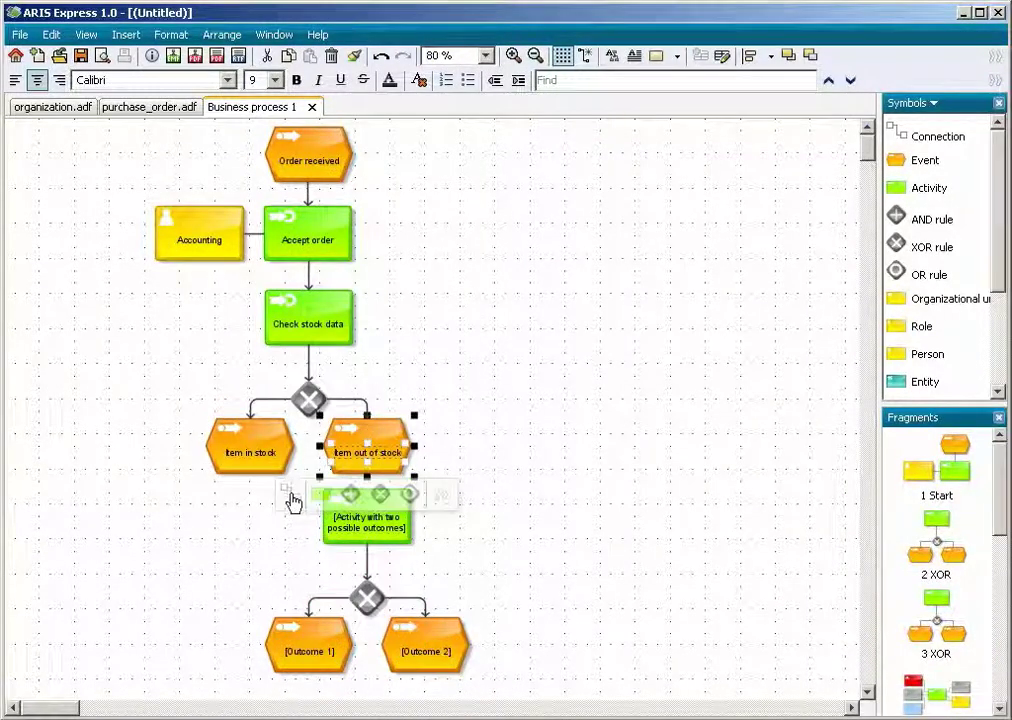
{"action": "left_click", "coordinate": [290, 495]}
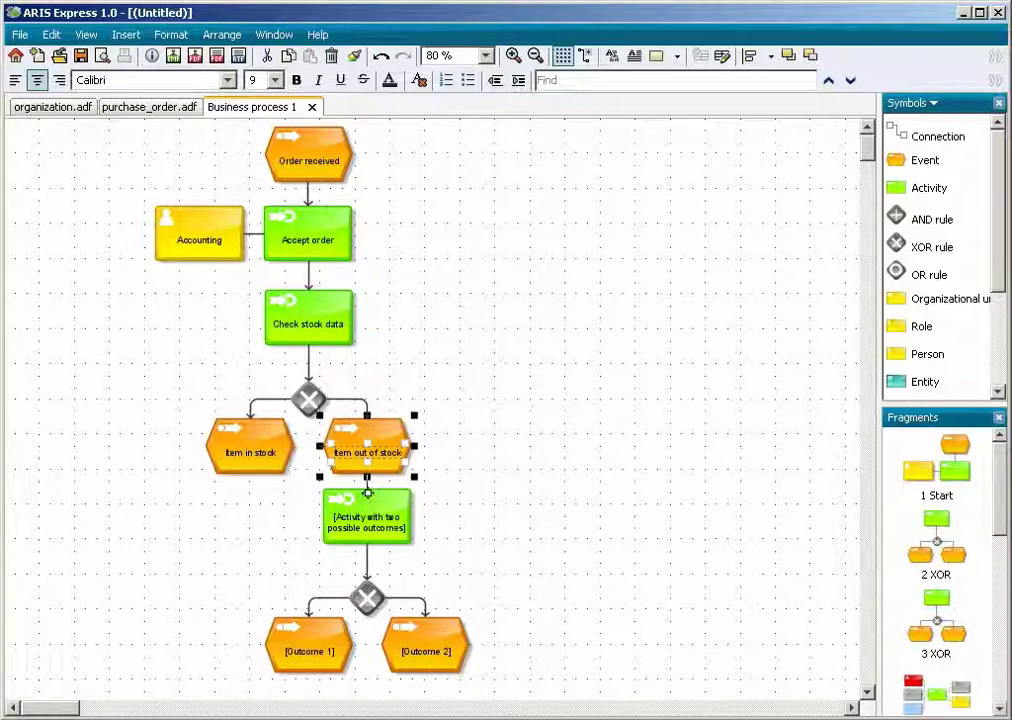
{"action": "left_click", "coordinate": [367, 500]}
{"action": "left_click", "coordinate": [367, 510]}
{"action": "left_click", "coordinate": [367, 515]}
{"action": "type", "text": "Procure item"}
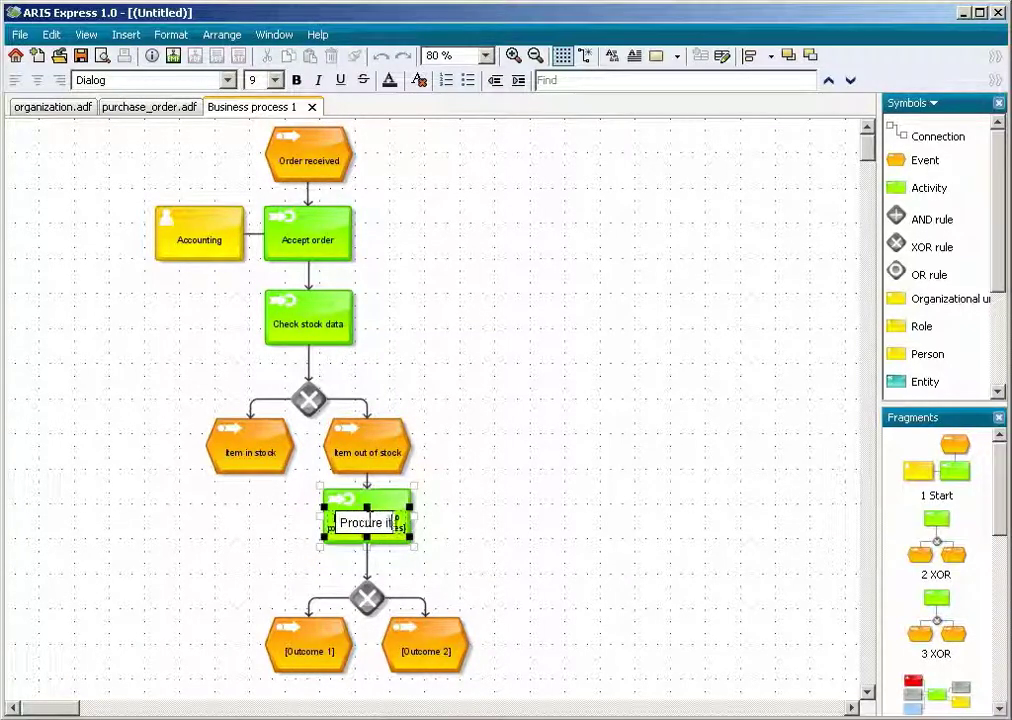
{"action": "key", "text": "Return"}
Step: Rename the two events below "Procure item" to "Item produced" and "Item ordered"
{"action": "left_click", "coordinate": [300, 652]}
{"action": "left_click", "coordinate": [305, 652]}
{"action": "type", "text": "Item produced"}
{"action": "left_click", "coordinate": [429, 655]}
{"action": "left_click", "coordinate": [430, 655]}
{"action": "type", "text": "Item ordered"}
{"action": "left_click", "coordinate": [498, 648]}
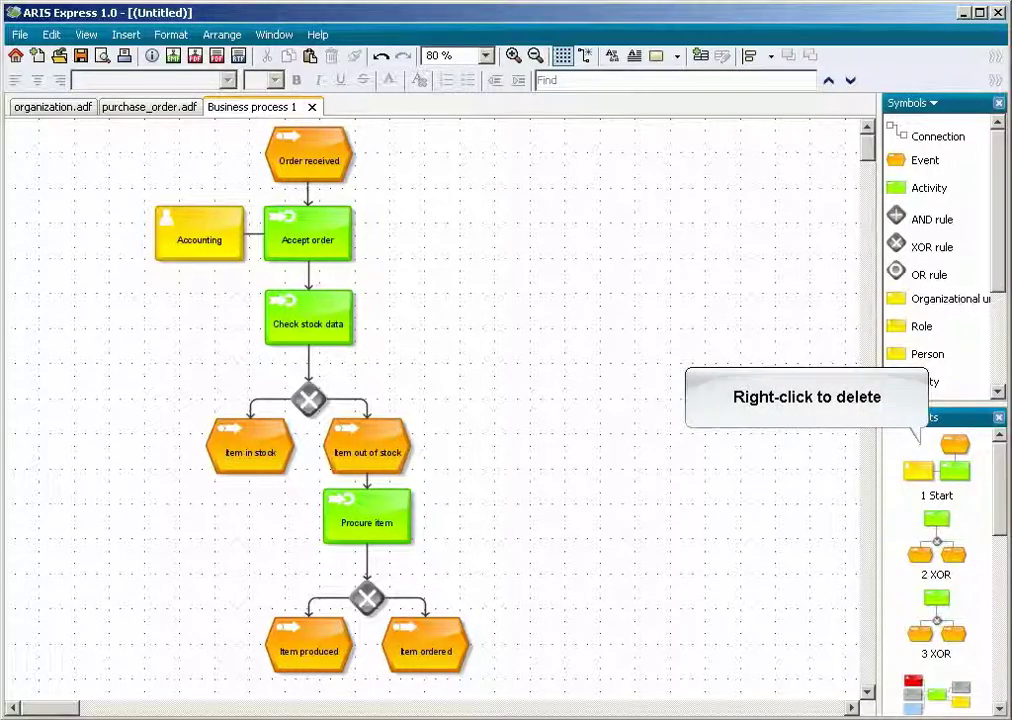
Step: Delete the "1 Start" fragment from the fragment library and hide the model's grid
{"action": "right_click", "coordinate": [950, 470]}
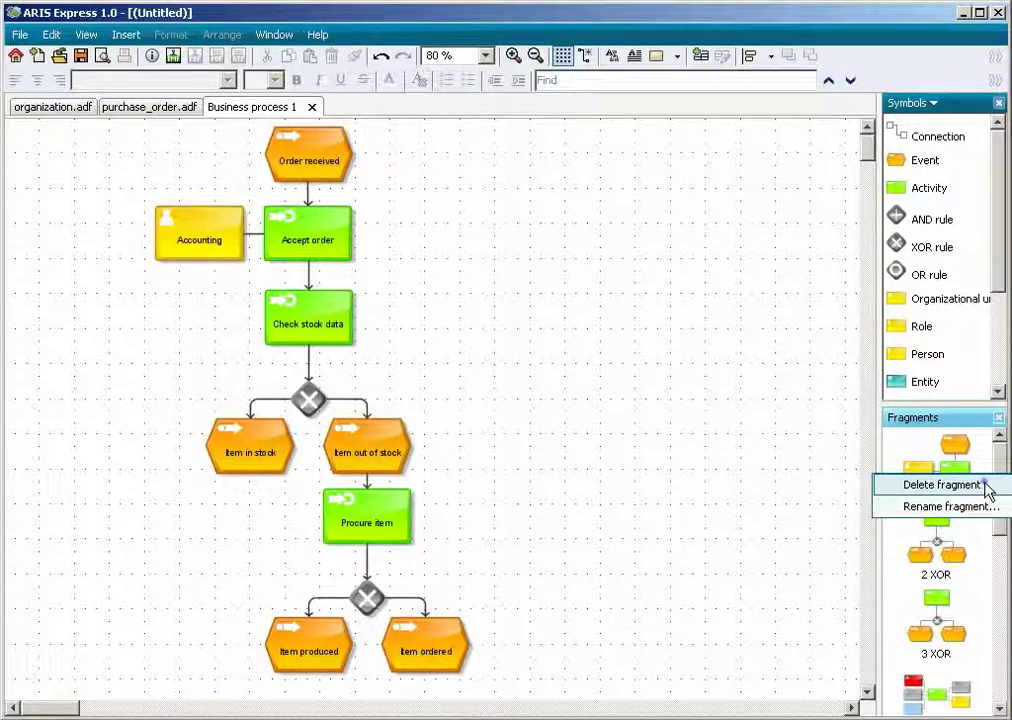
{"action": "left_click", "coordinate": [986, 487]}
{"action": "left_click", "coordinate": [409, 446]}
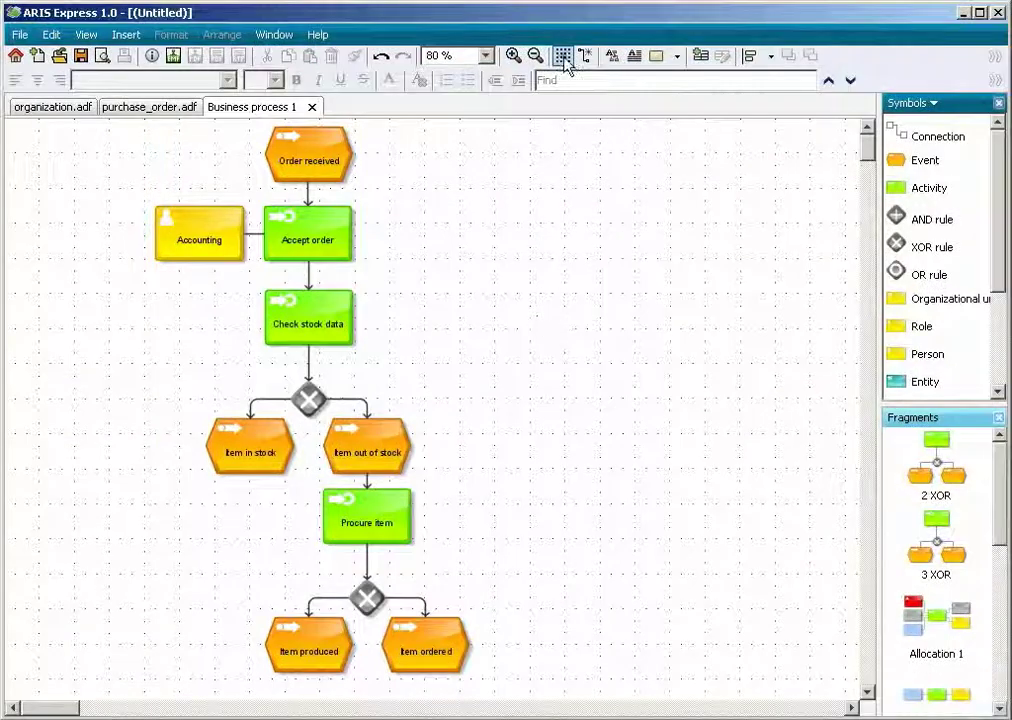
{"action": "left_click", "coordinate": [563, 56]}
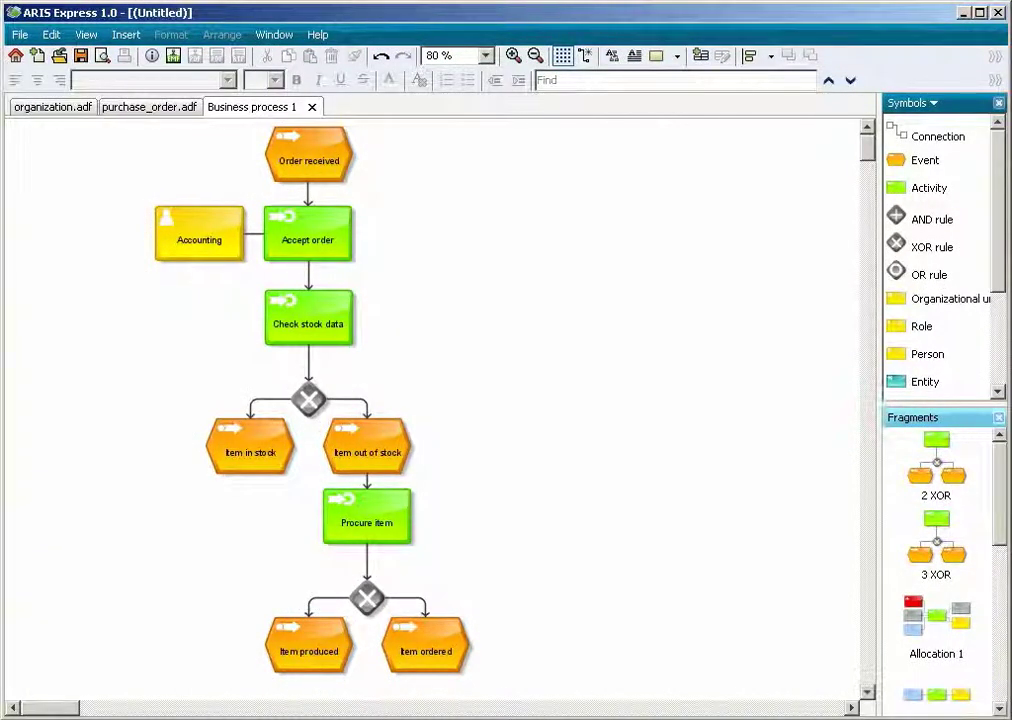